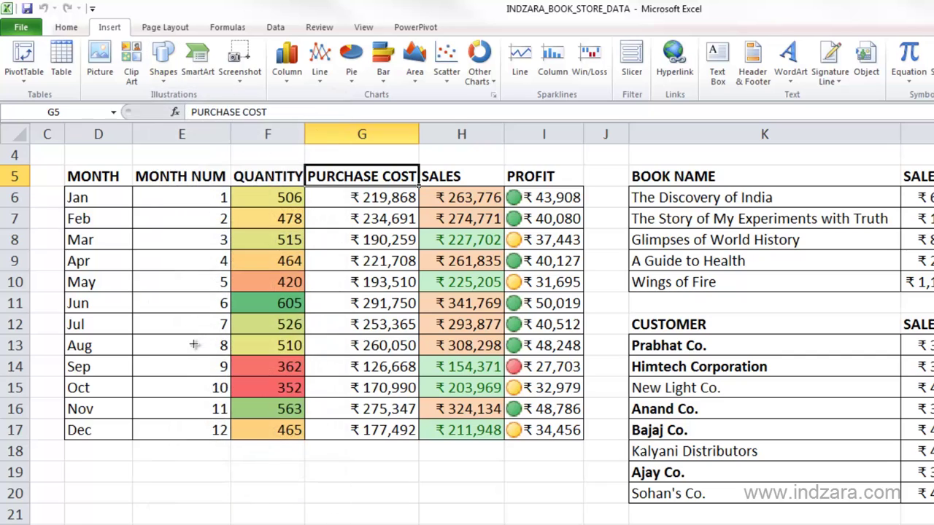
Draw a rectangle on the monthly table, drag it down over rows 13–16, and type Text in it.
left_click_drag(340, 408, 320, 453)
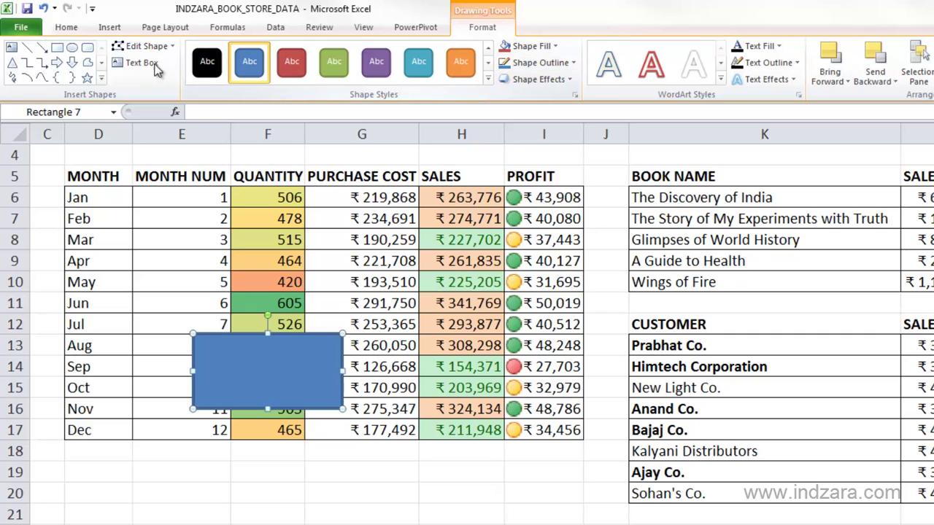
left_click_drag(243, 353, 231, 371)
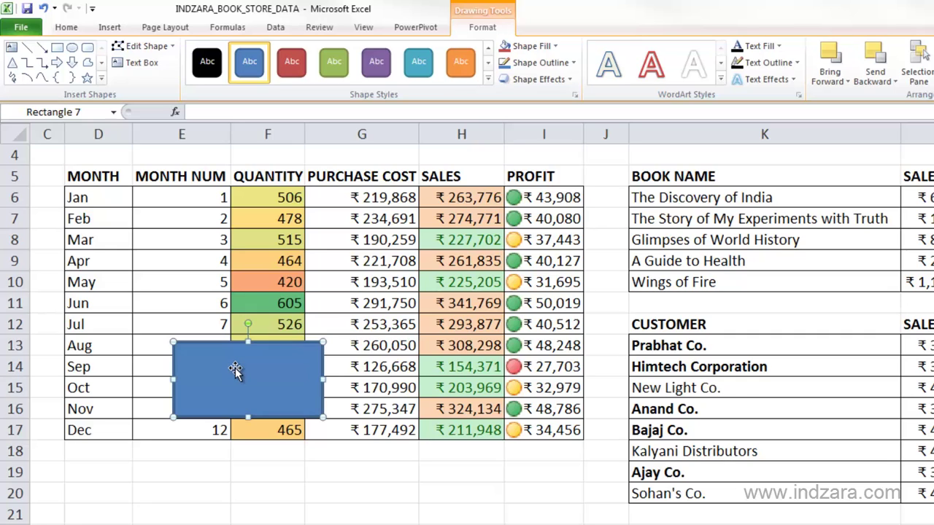
type("Tex")
double_click(197, 357)
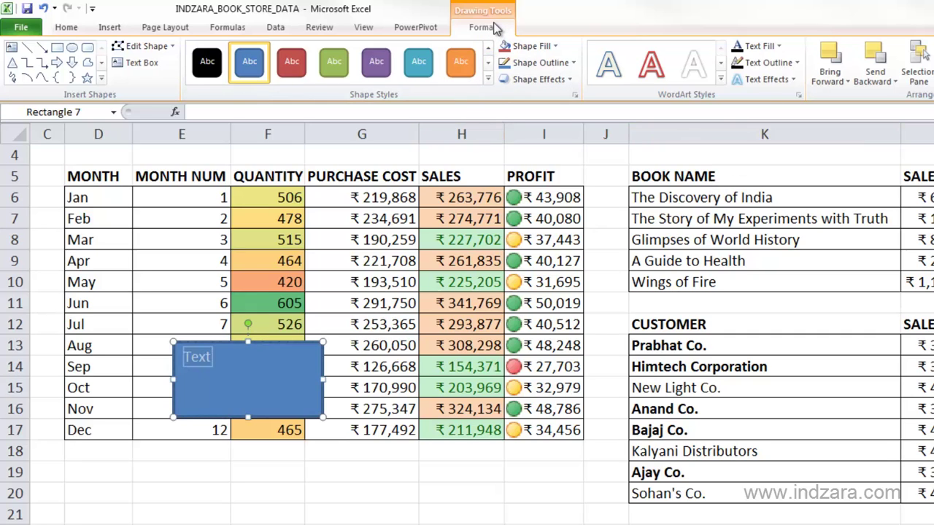
Insert a Basic Block List SmartArt from the List category.
left_click(113, 29)
left_click(163, 62)
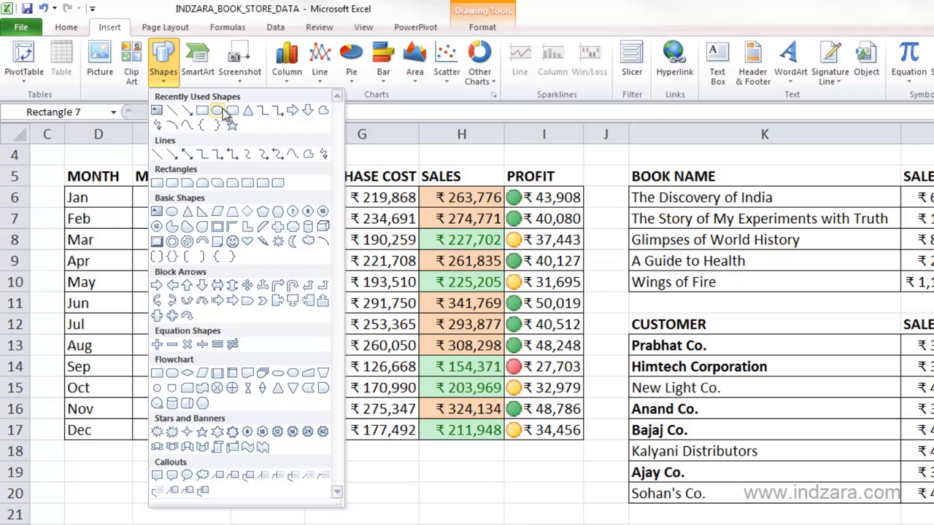
key("Escape")
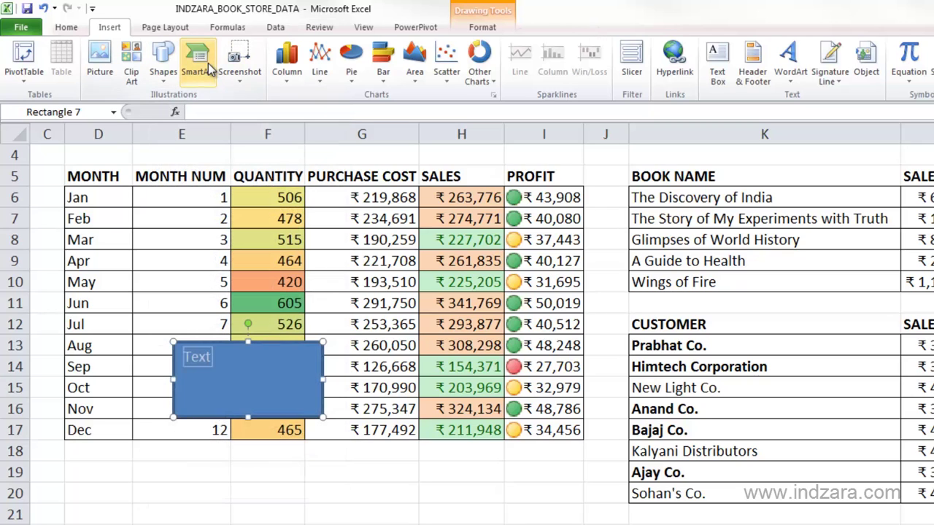
left_click(209, 68)
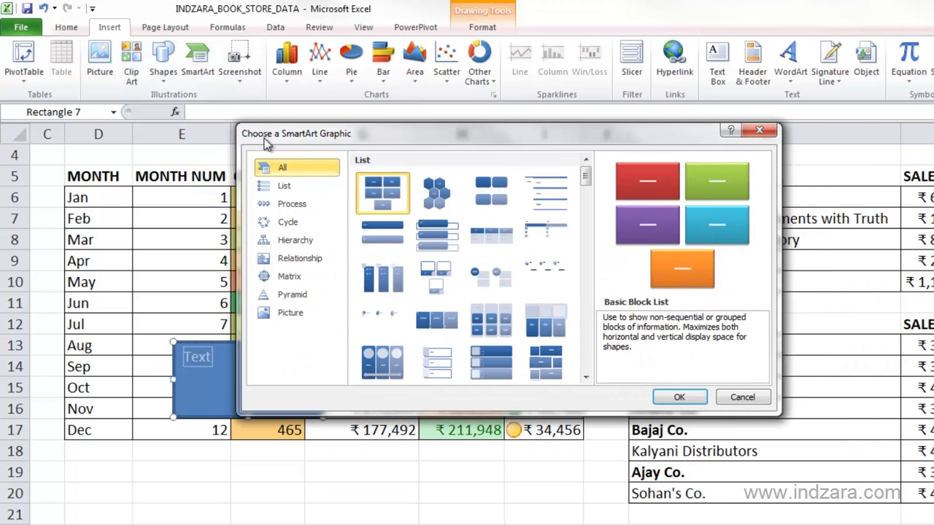
key("Down")
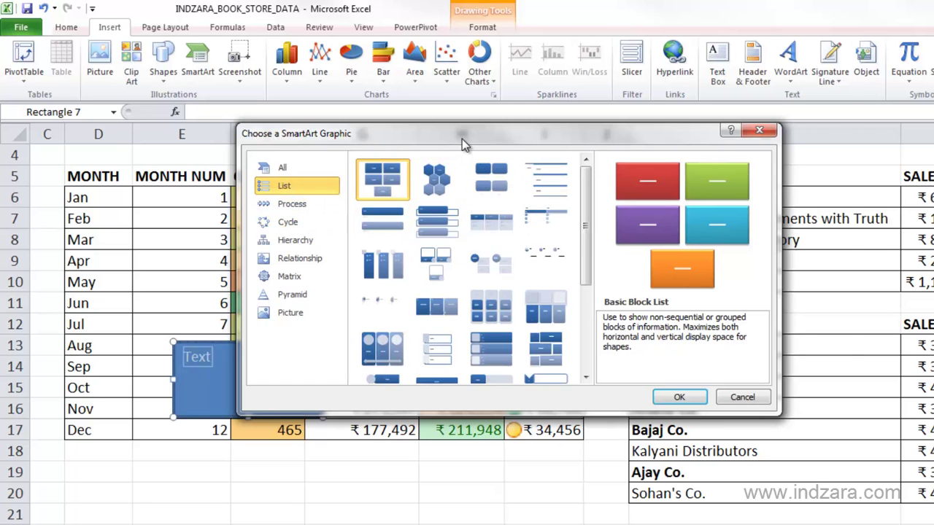
left_click_drag(461, 139, 613, 151)
left_click(830, 410)
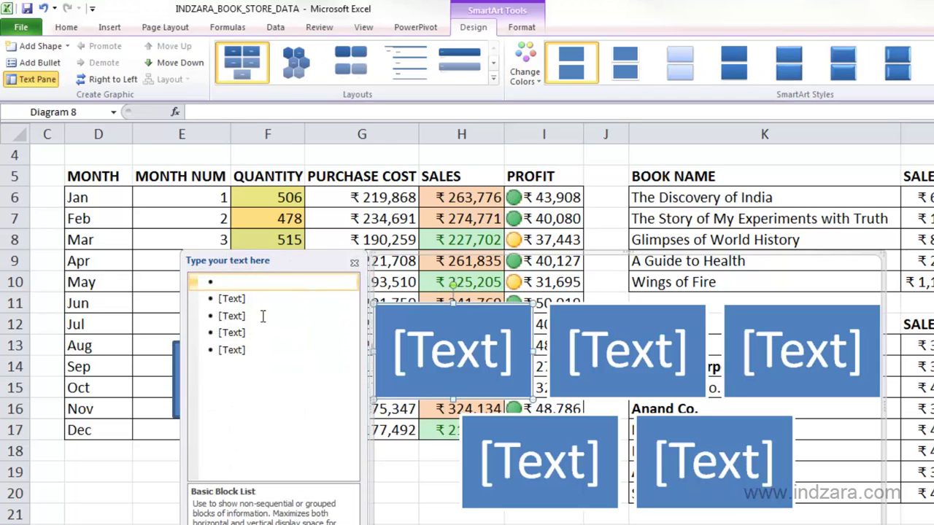
Enter Step 1, Step 2 and Step 3 on the first three Text Pane bullets, then close the pane.
type("Step 1")
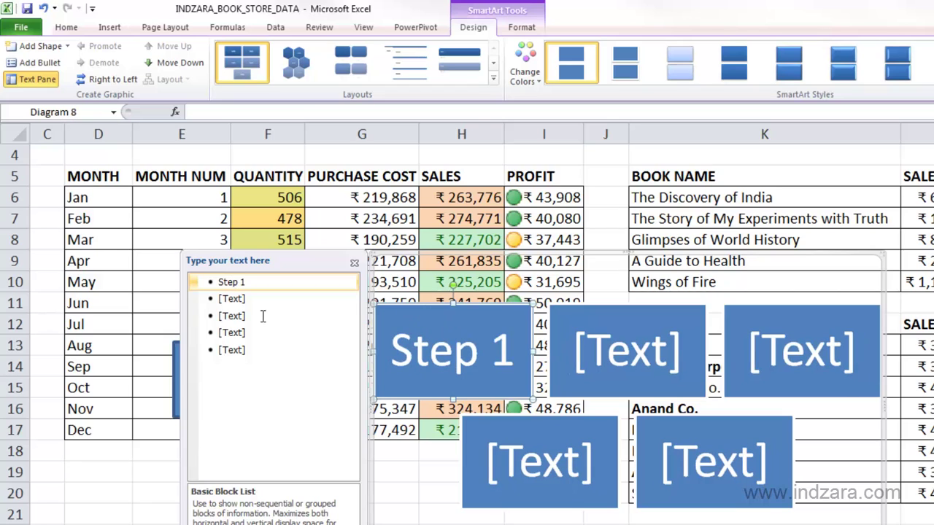
key("Down")
type("Step 2")
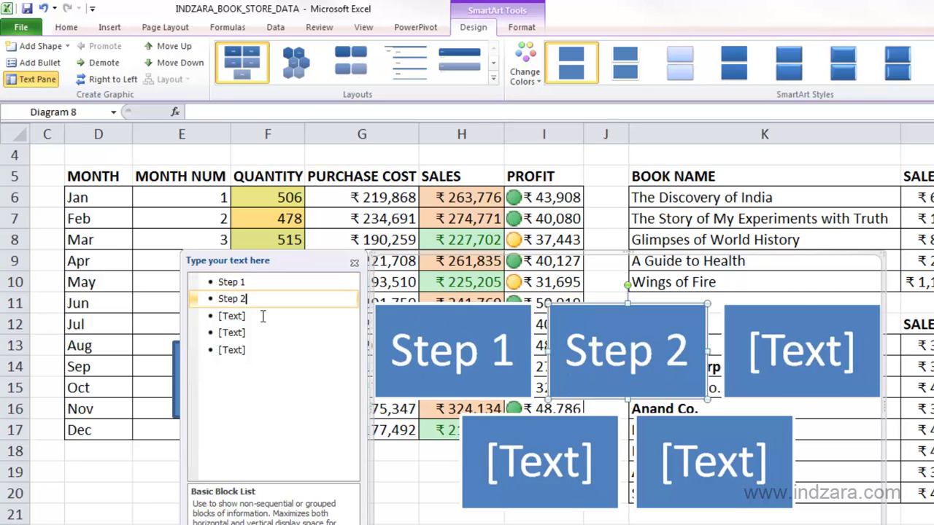
key("Down")
type("Step 3")
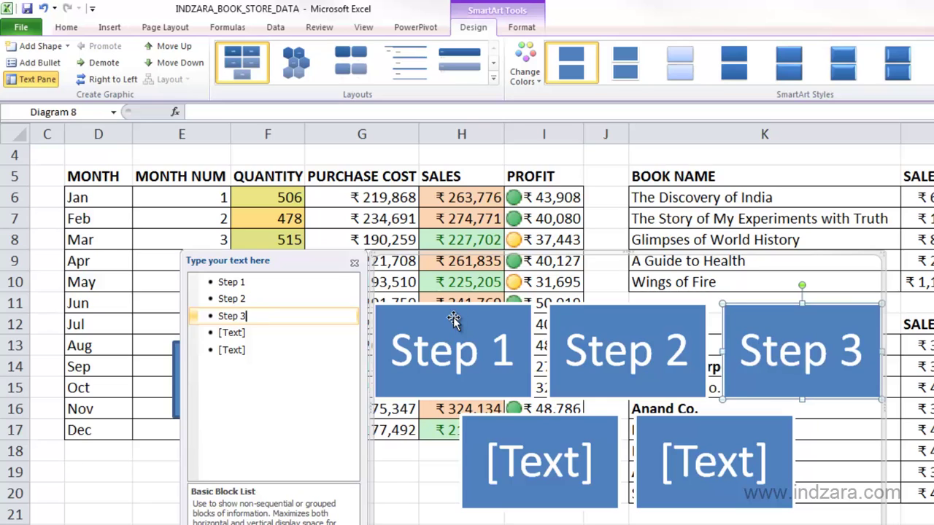
left_click(354, 262)
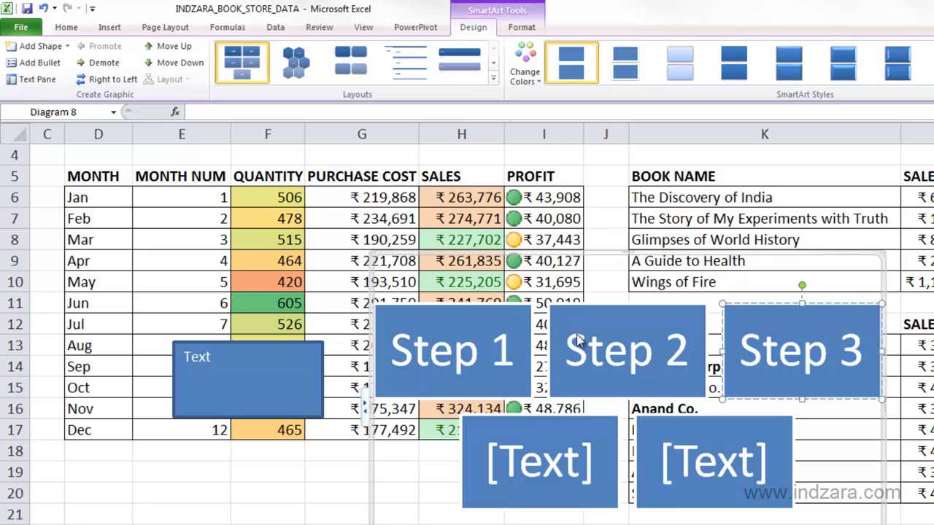
Recolour the SmartArt with the Colorful scheme, then select the whole diagram and delete it.
left_click(525, 70)
left_click(555, 180)
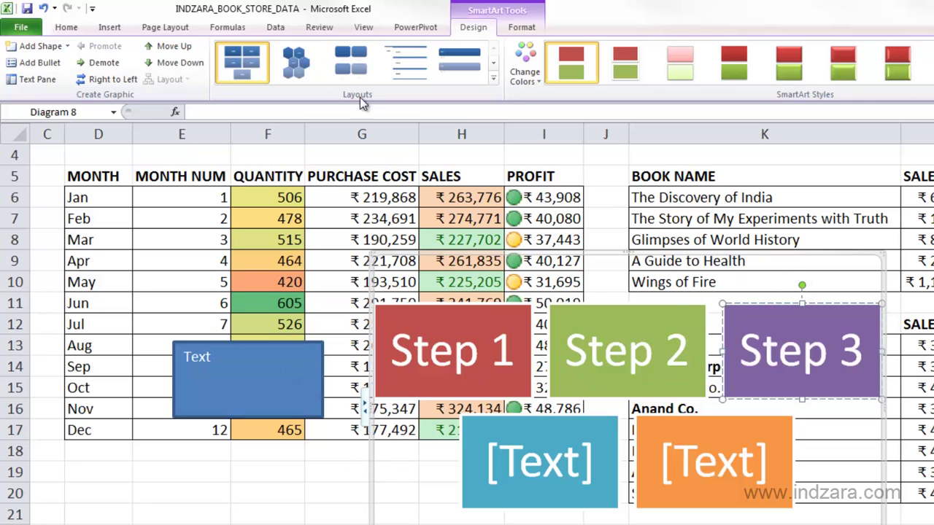
left_click(113, 28)
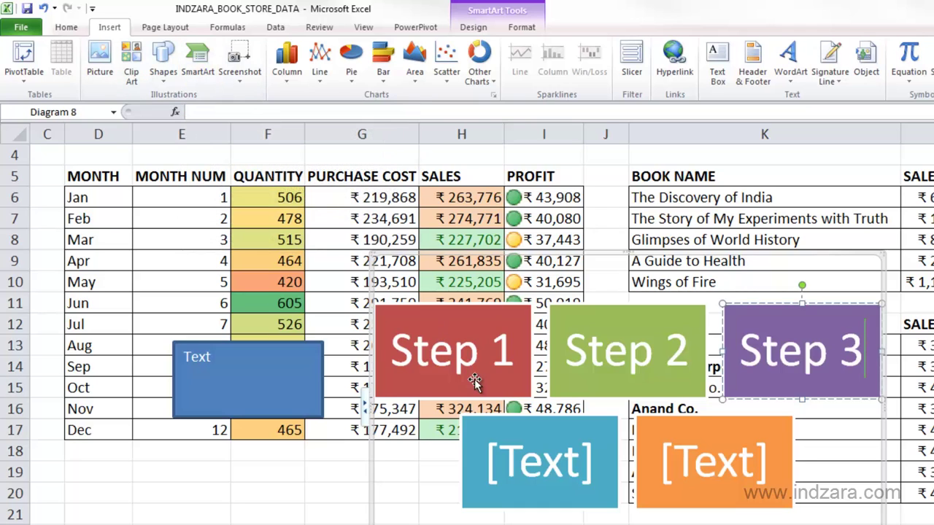
left_click(164, 80)
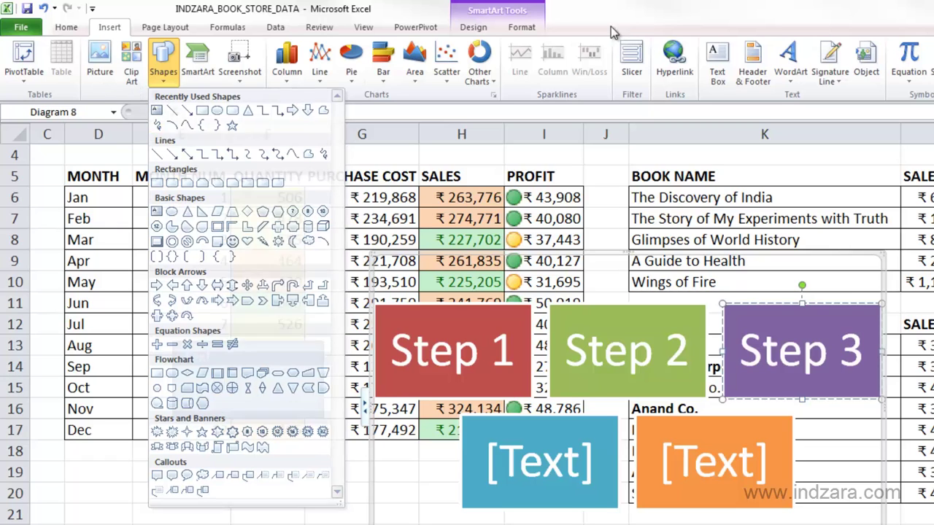
key("Escape")
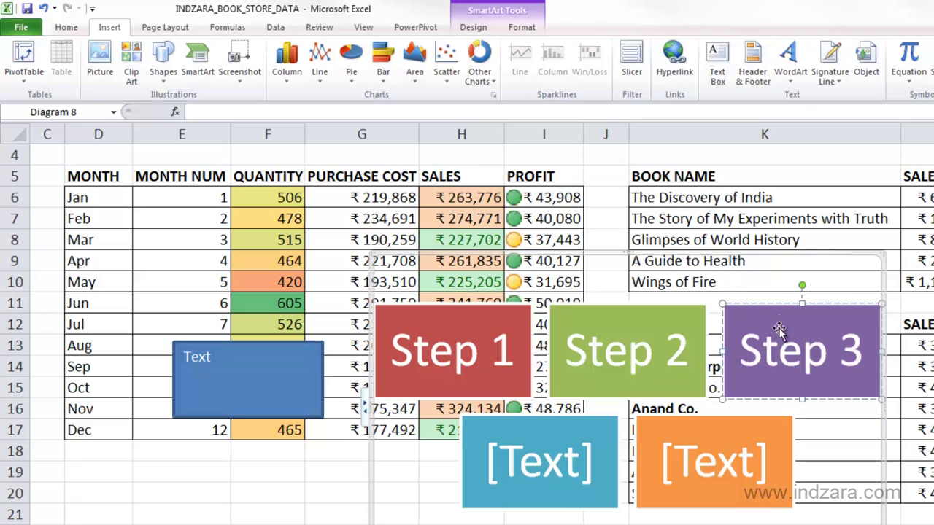
left_click(703, 294)
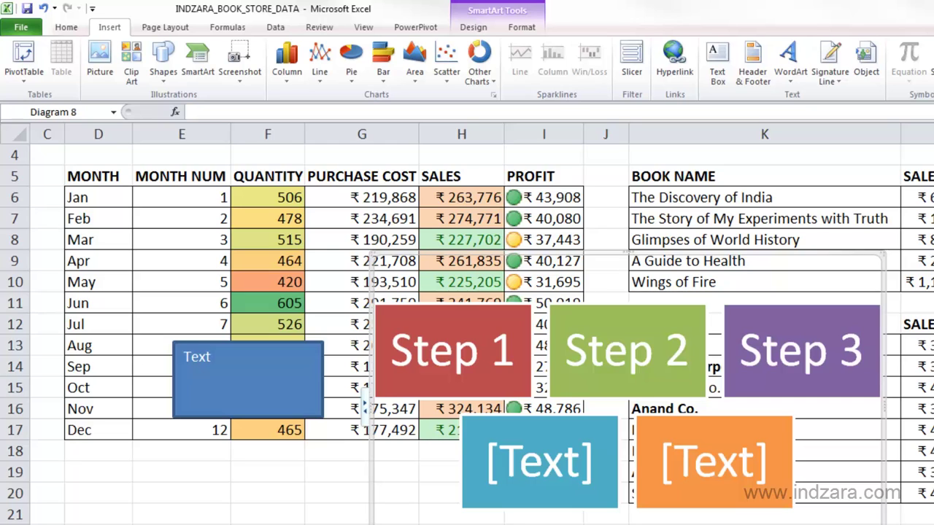
key("Delete")
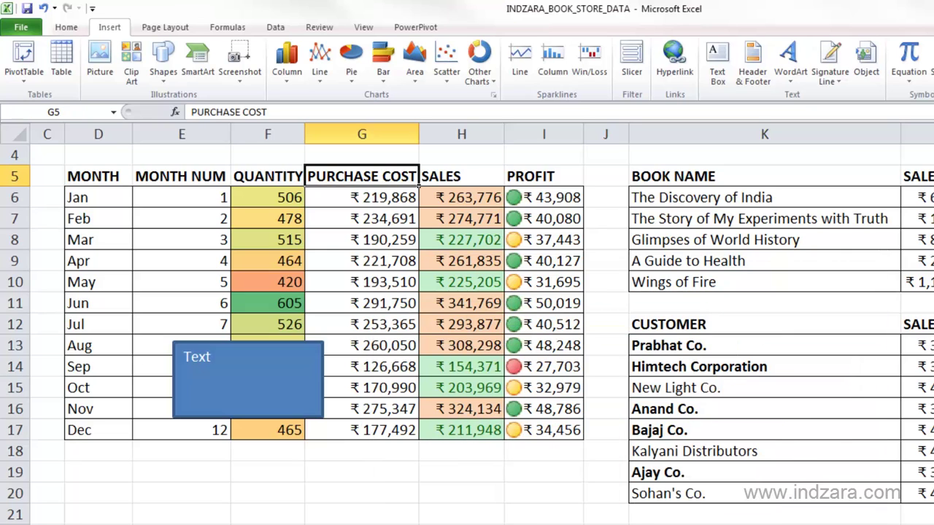
Replace the blue rectangle with red-outline WordArt reading TEXT, move it below SALES, then delete it.
left_click(320, 414)
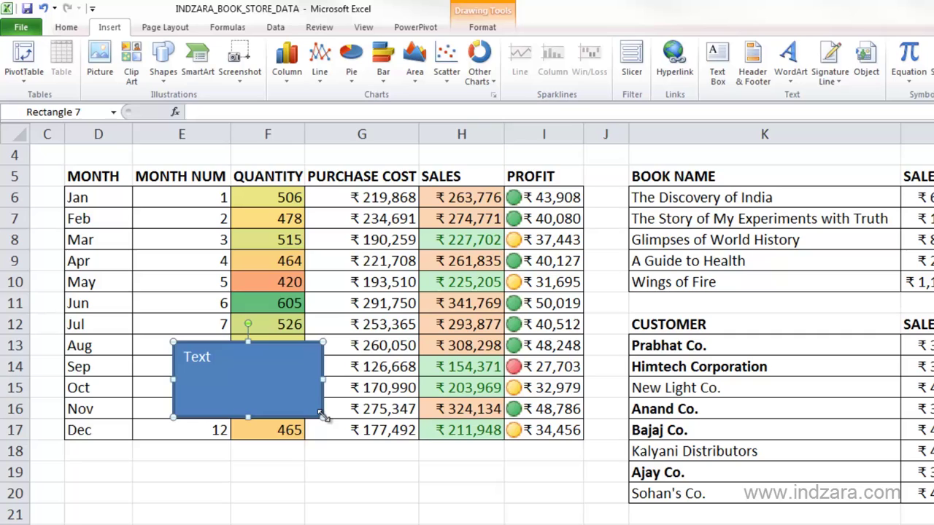
key("Delete")
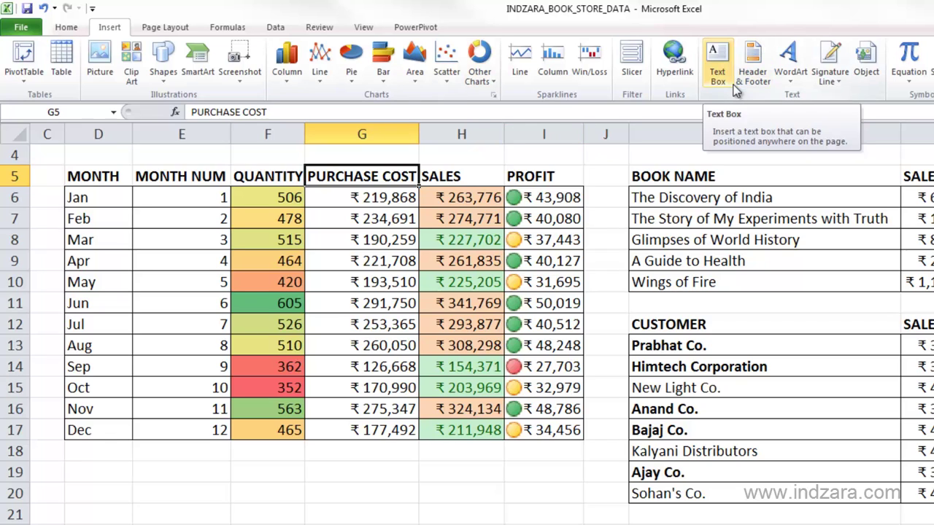
left_click(791, 78)
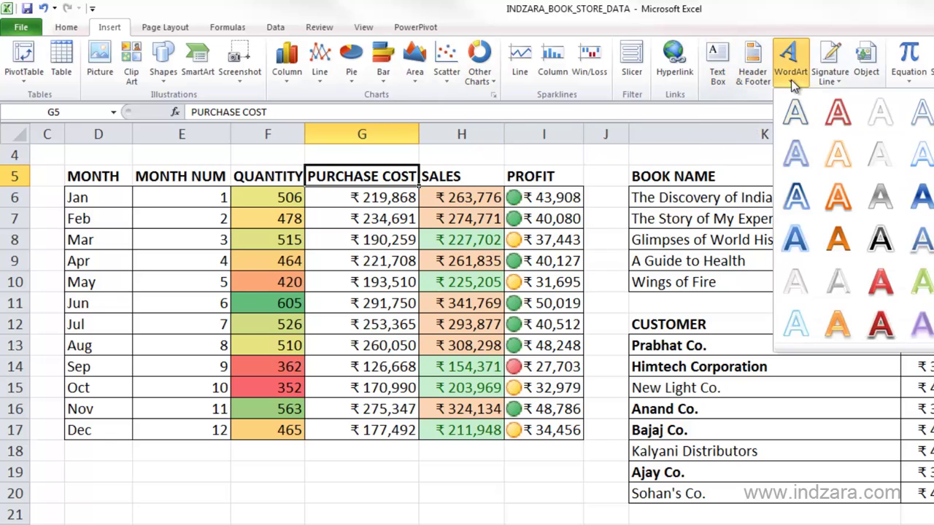
left_click(836, 116)
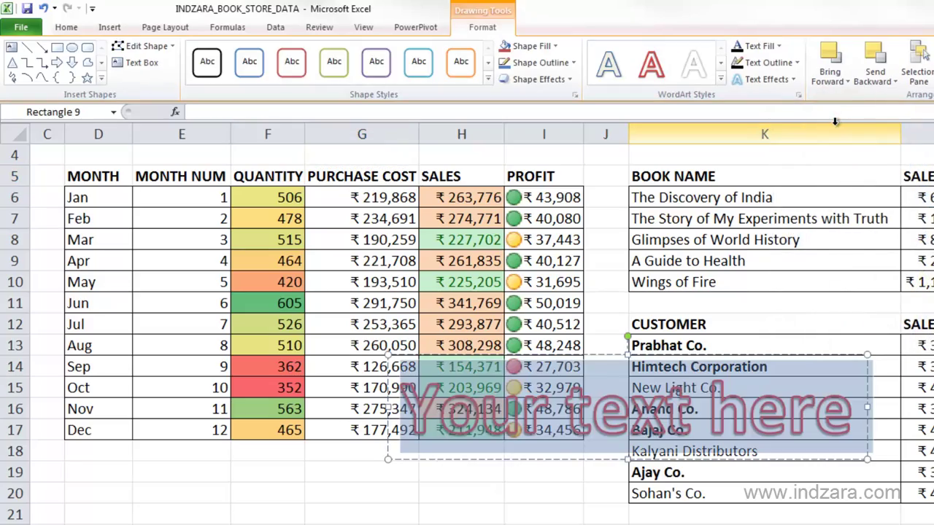
type("TEXT")
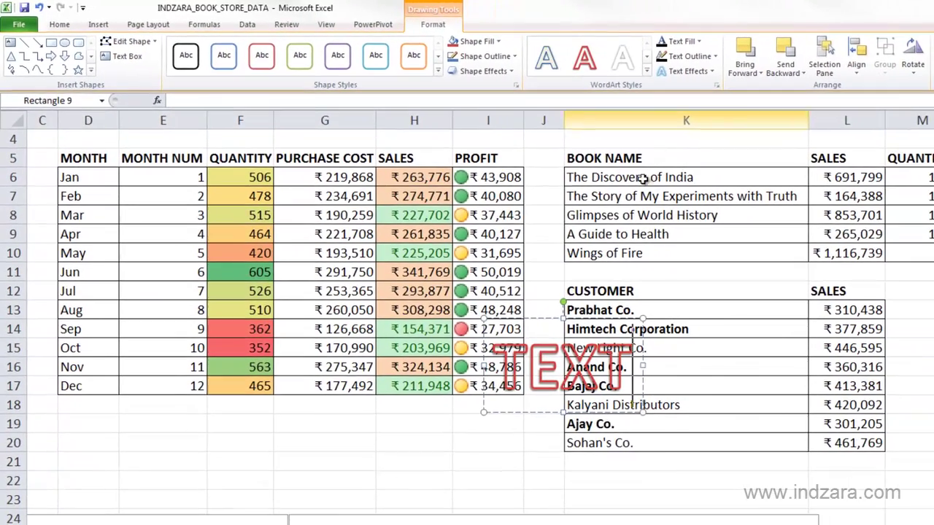
left_click_drag(549, 324, 394, 414)
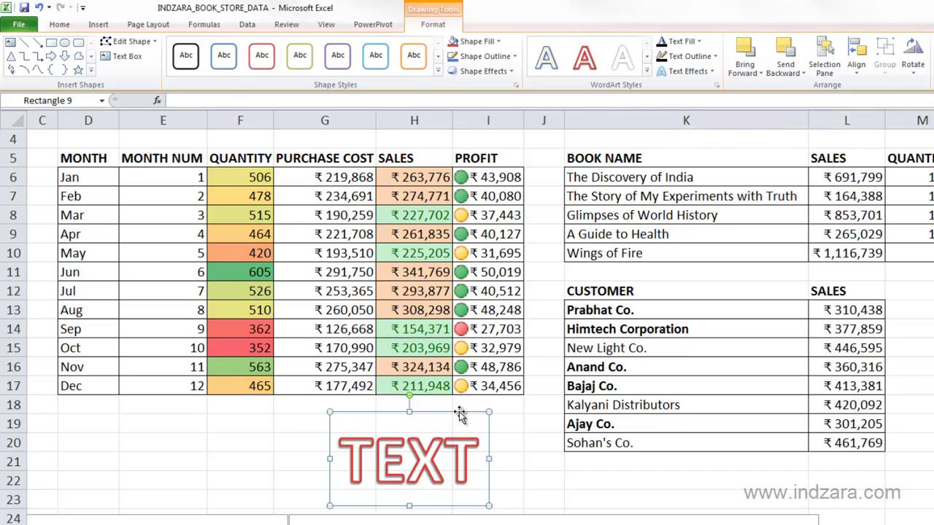
key("Delete")
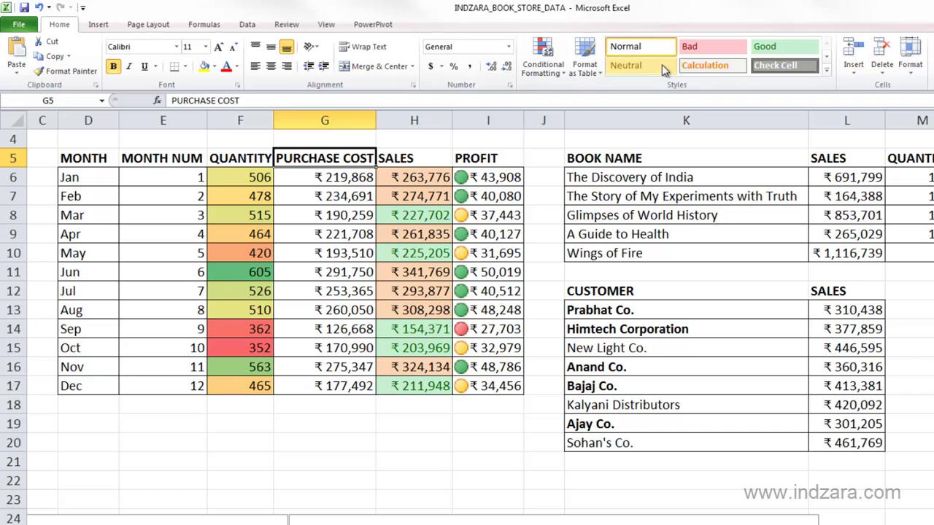
left_click(98, 25)
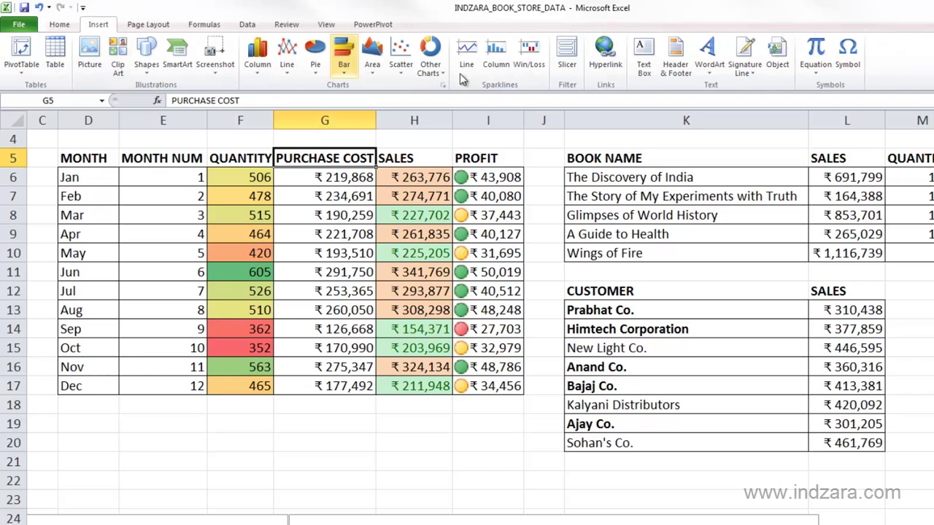
left_click(643, 59)
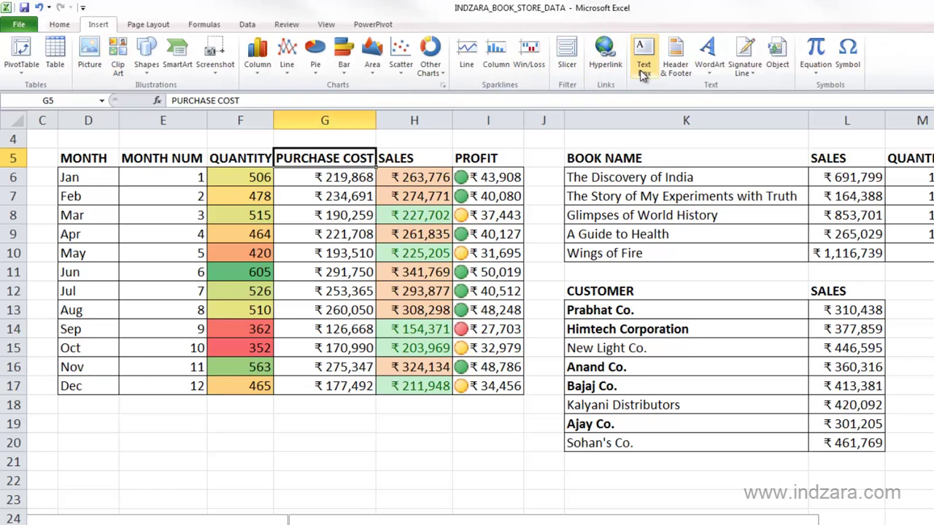
left_click(380, 421)
type("Tex")
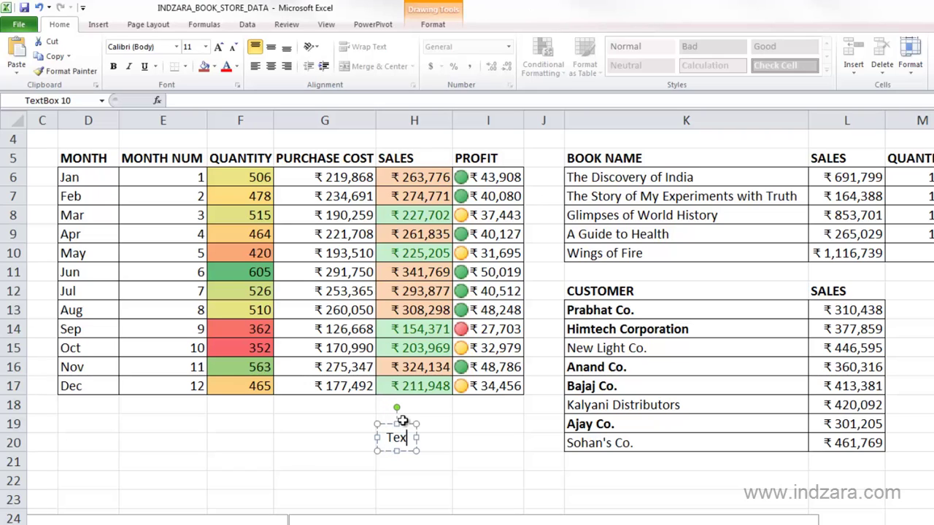
type("t box")
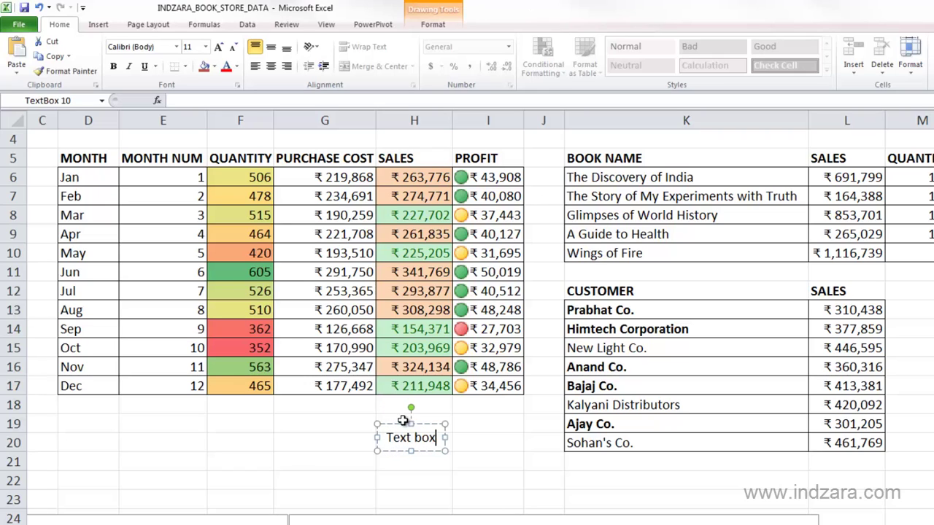
left_click_drag(405, 426, 392, 448)
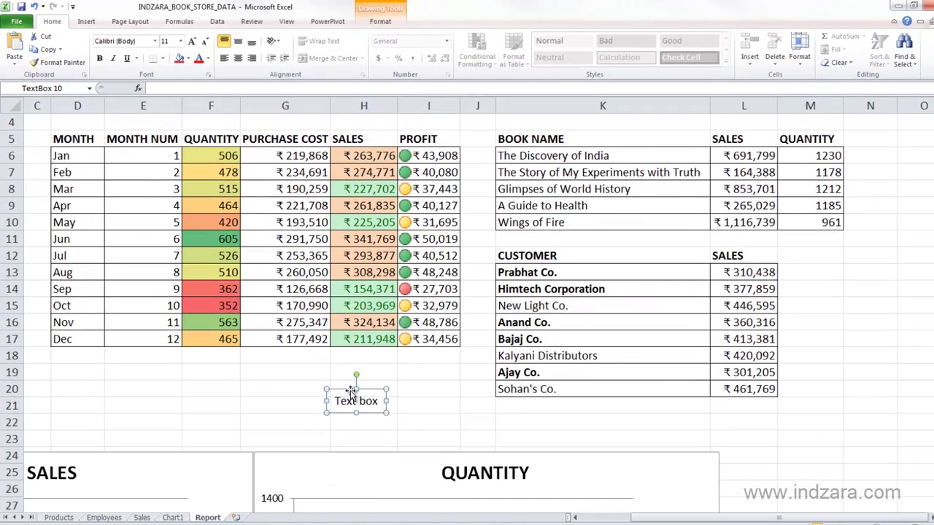
left_click_drag(350, 390, 812, 323)
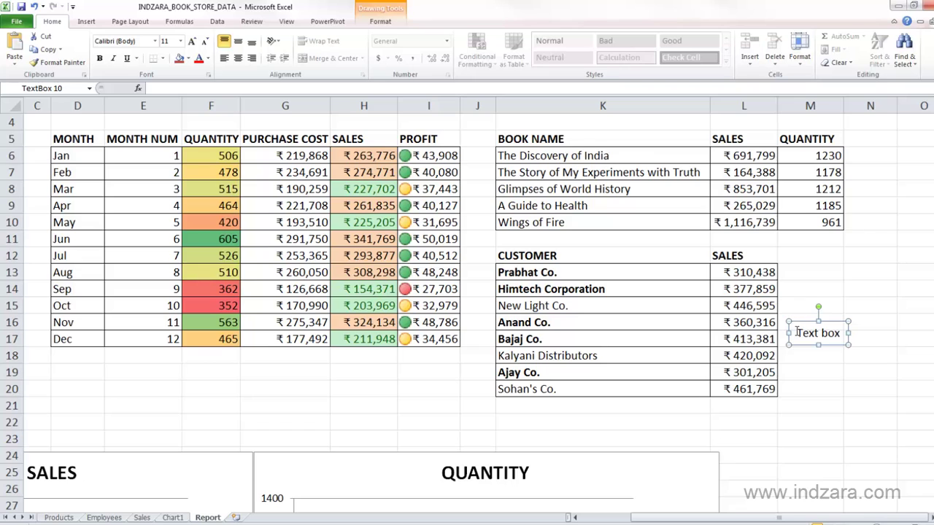
key("Delete")
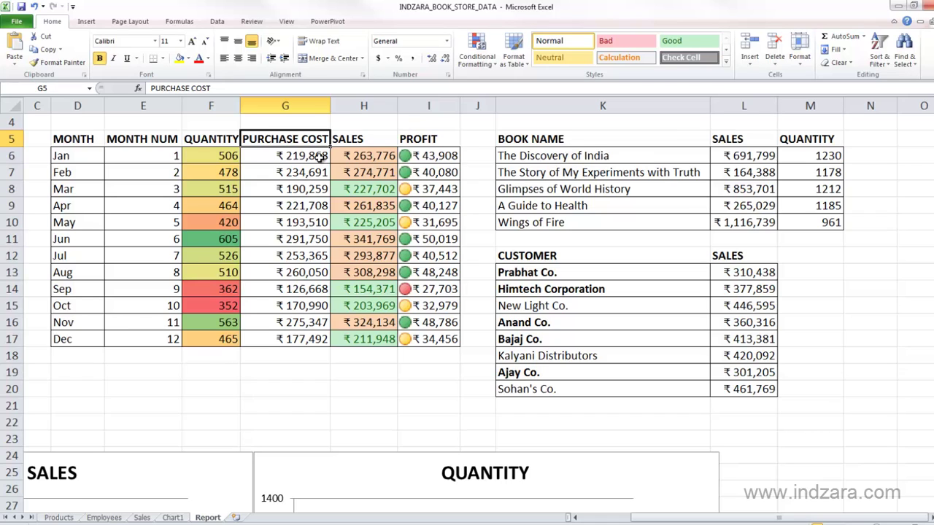
Add a comment to K6 (The Discovery of India) reading 'This book is one of the best books'.
left_click(514, 157)
right_click(515, 161)
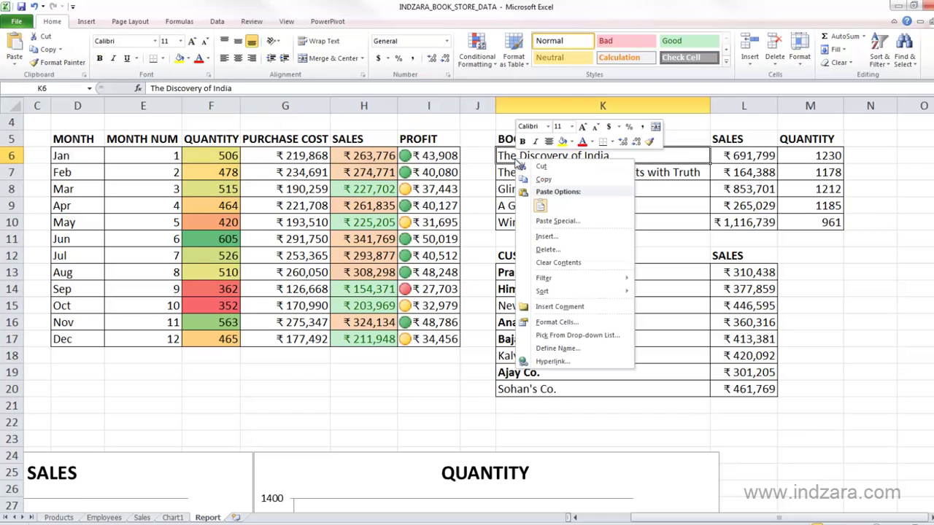
left_click(552, 307)
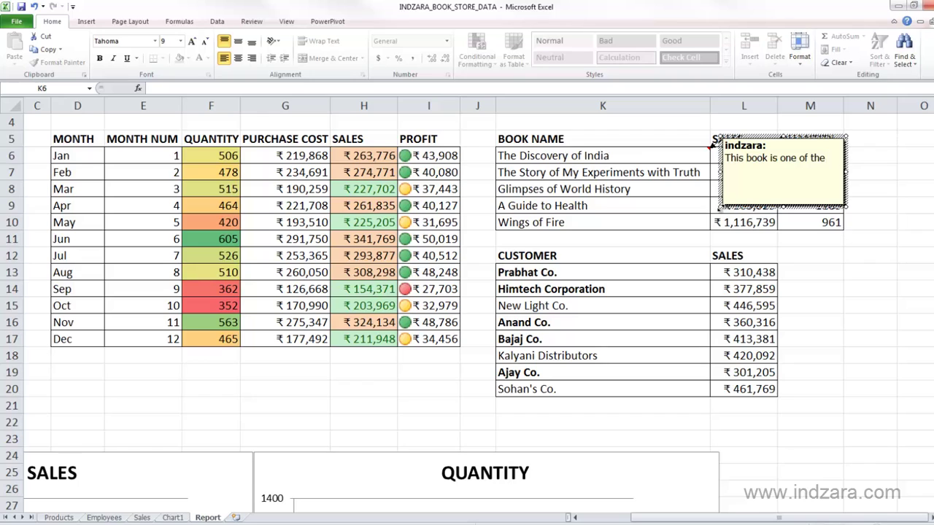
type("best")
left_click(673, 155)
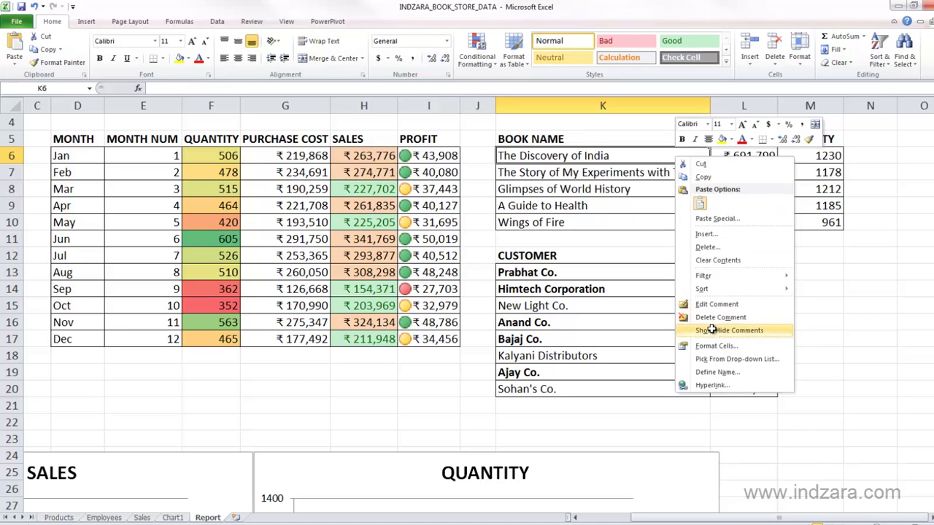
Set the K6 comment to stay permanently visible.
left_click(712, 330)
left_click(869, 305)
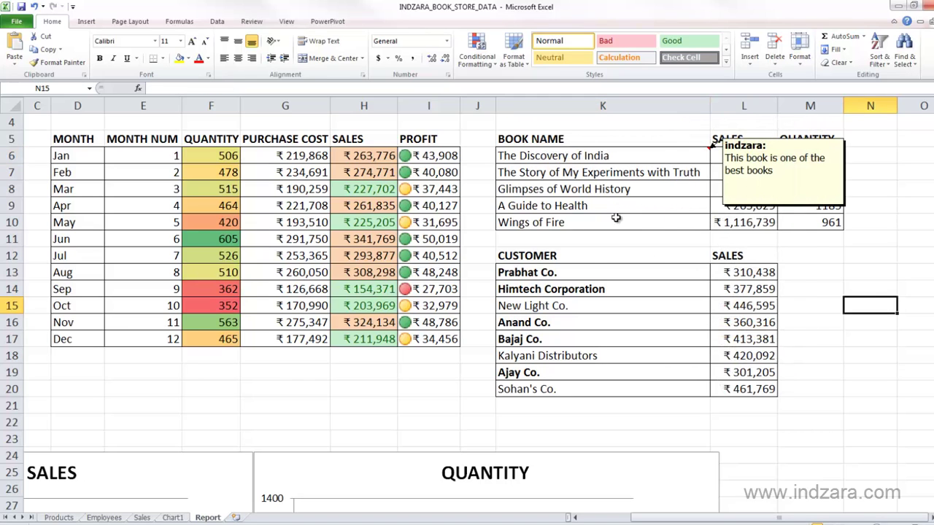
left_click(617, 519)
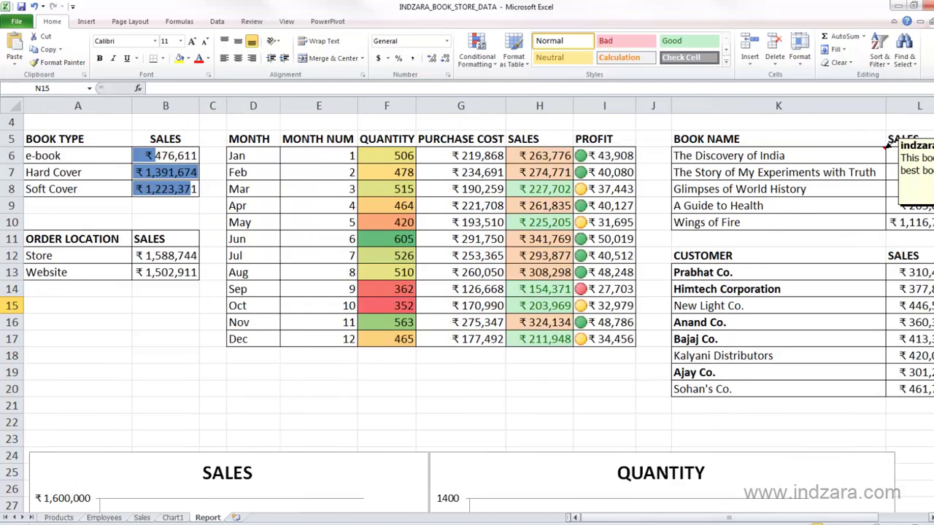
left_click(649, 521)
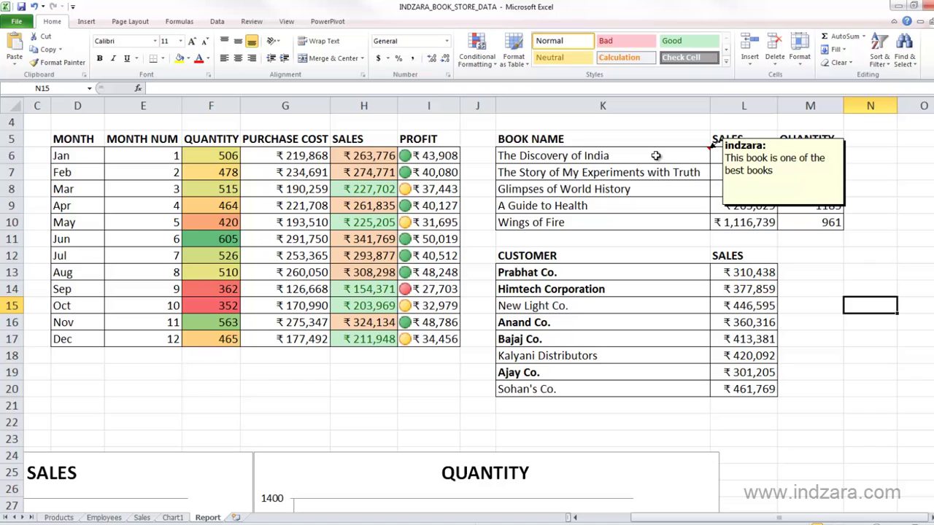
Hide the comment on The Discovery of India cell K6.
left_click(700, 155)
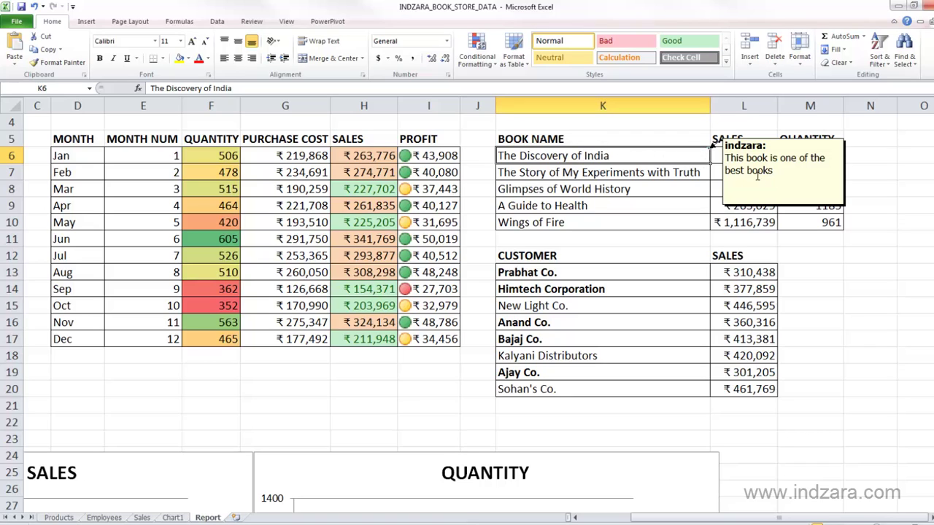
right_click(694, 159)
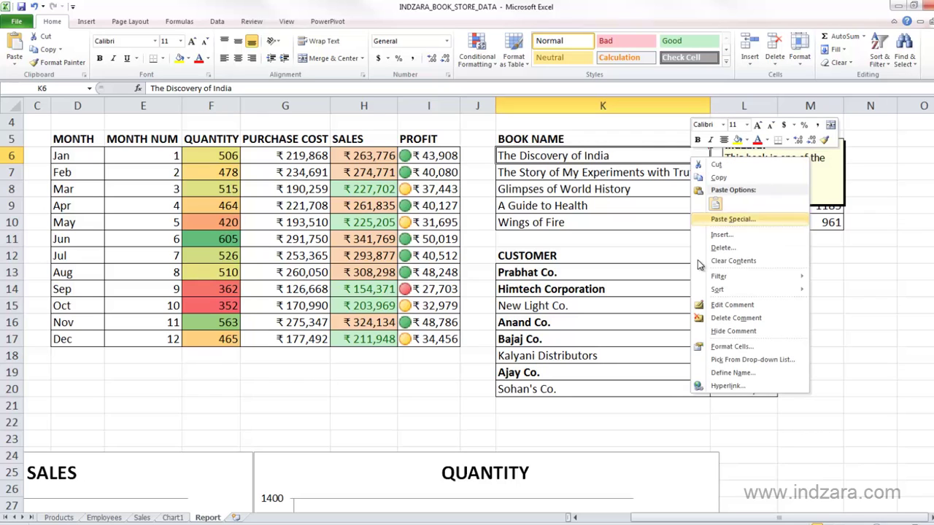
left_click(722, 332)
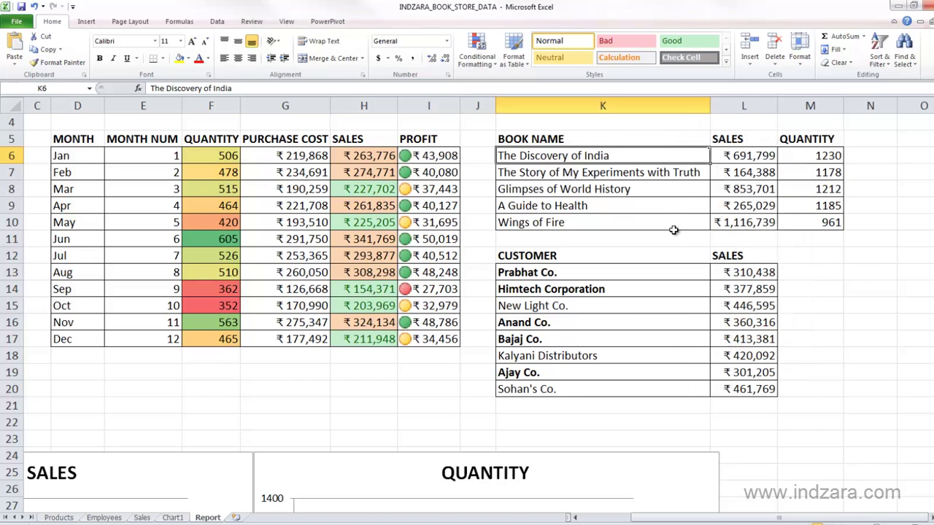
Delete the K6 comment, then switch to the Insert ribbon.
mouse_move(677, 159)
right_click(687, 157)
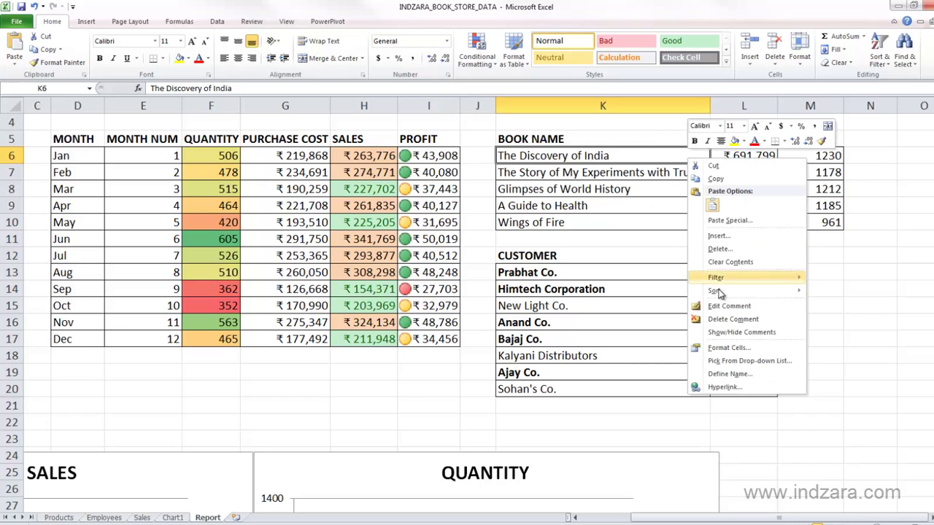
left_click(726, 321)
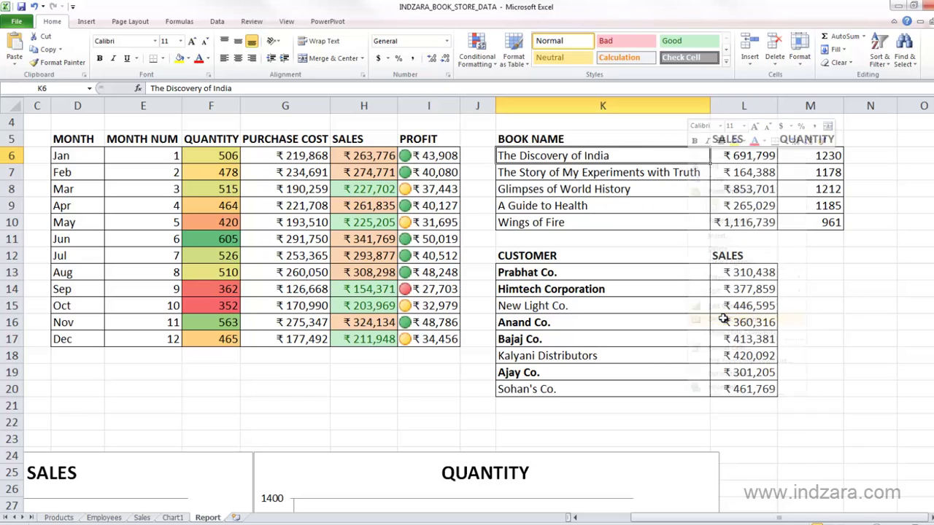
left_click(817, 323)
left_click(86, 22)
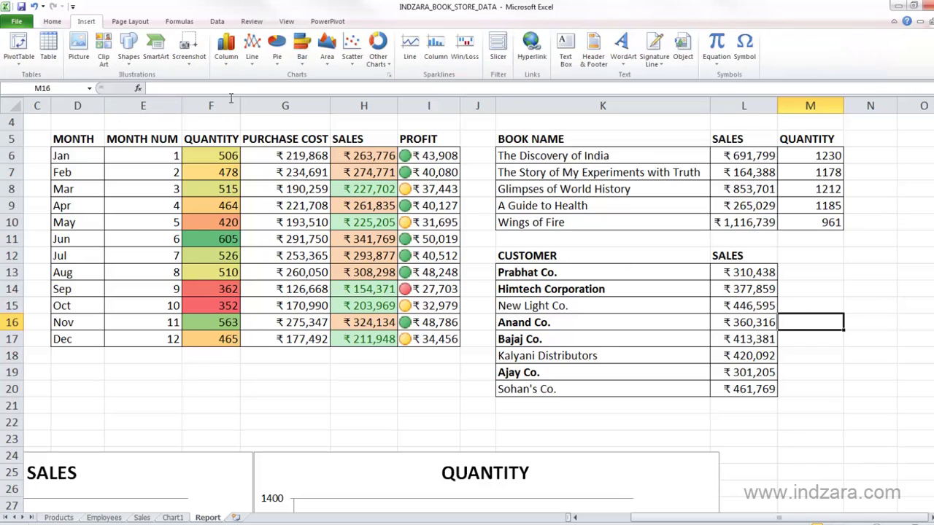